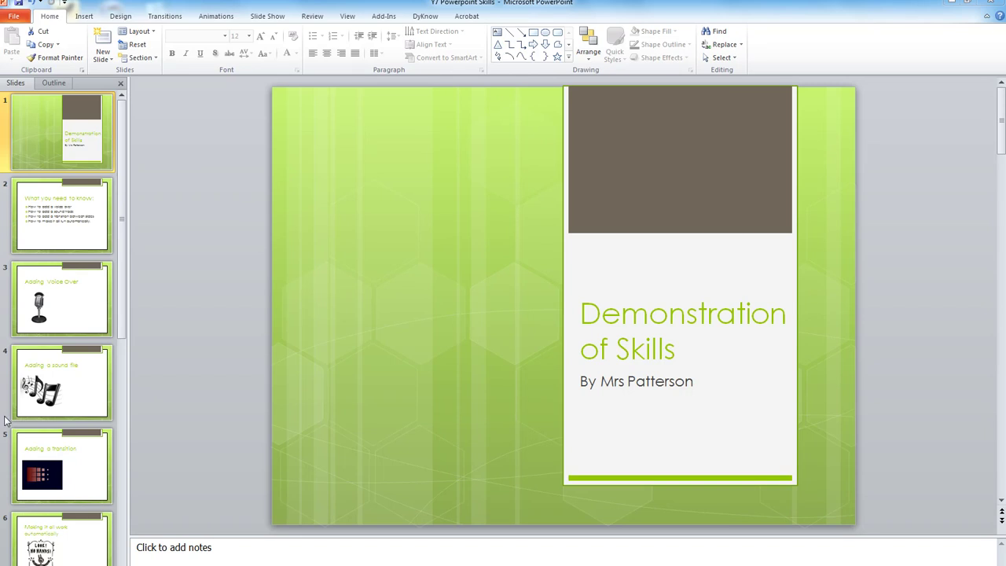
Show slide 2, 'What you need to know:', listing voice over, sound track, transitions and automatic running.
click(81, 223)
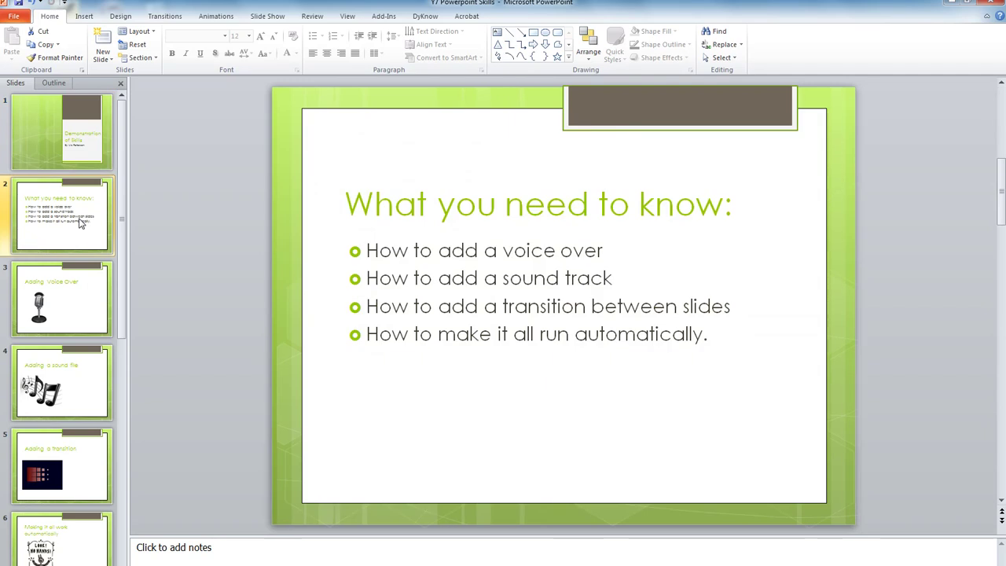
click(720, 336)
click(788, 340)
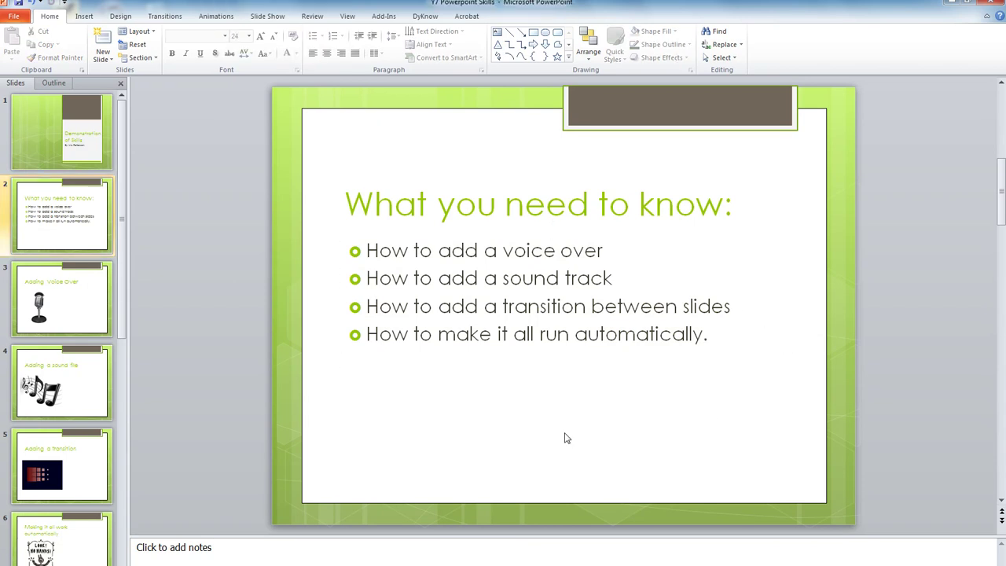
Go to slide 3, 'Adding Voice Over', and select the sentence in its speaker notes.
click(73, 304)
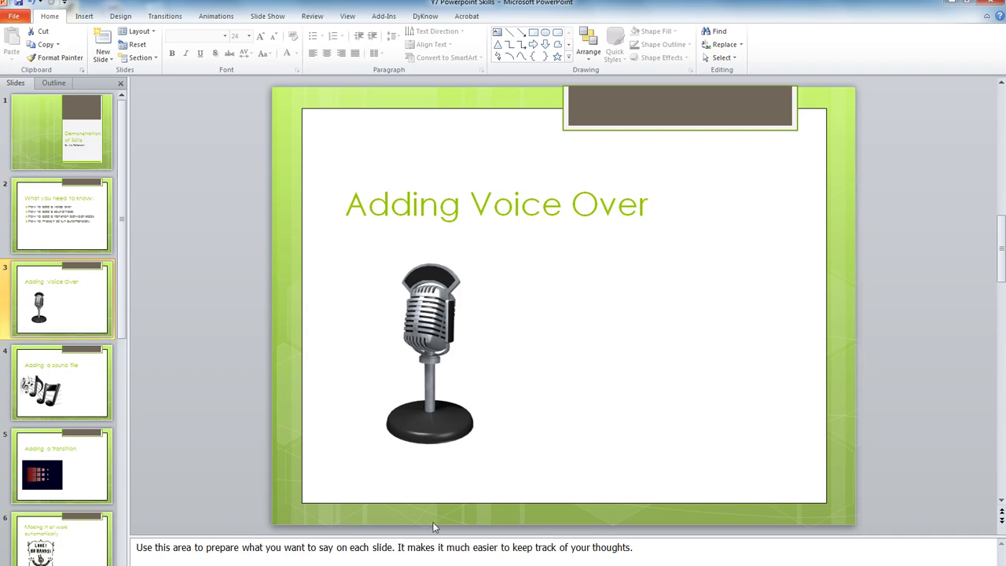
click(470, 549)
drag(652, 547, 138, 547)
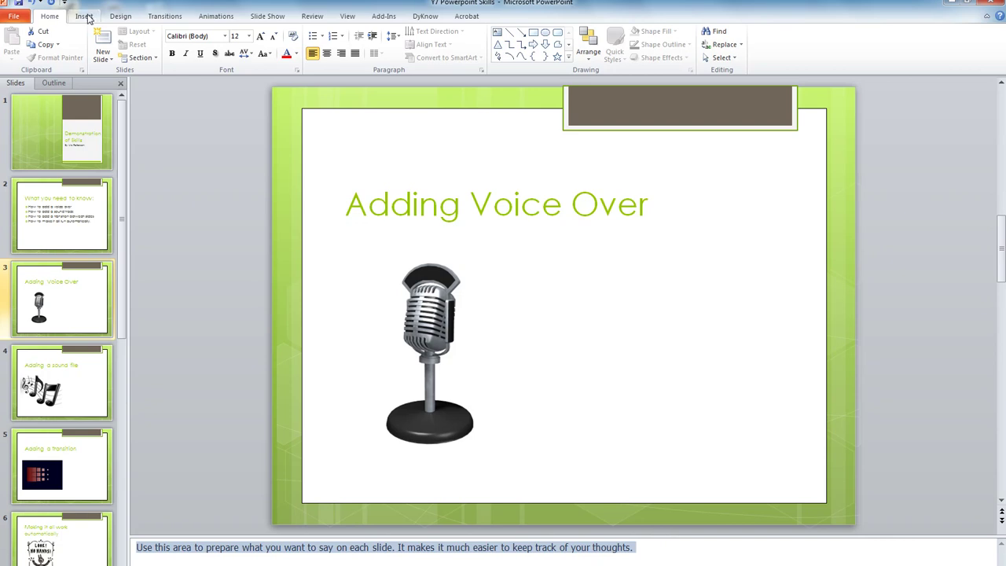
click(84, 16)
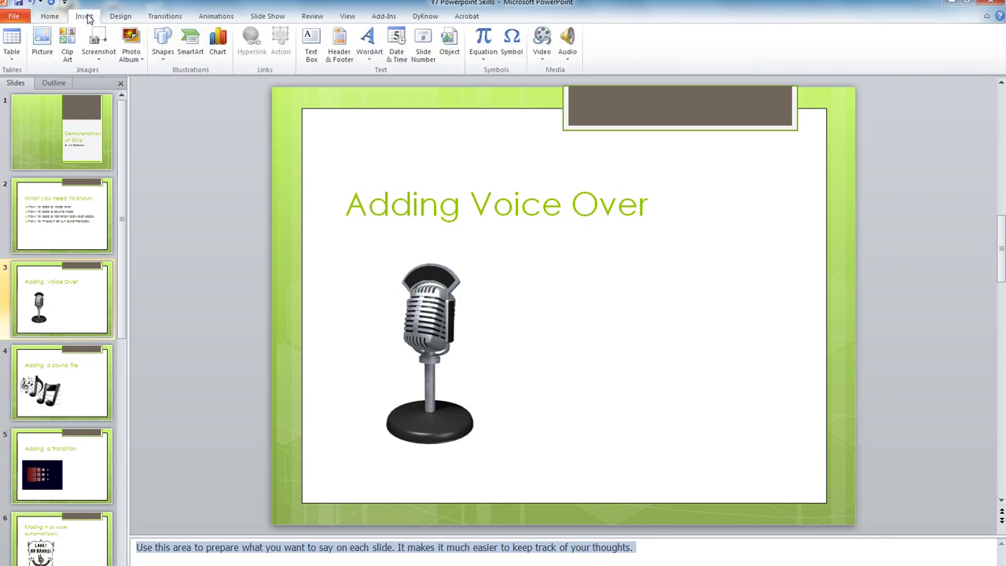
Choose Record Audio from the Insert tab's Audio dropdown to bring up the Record Sound dialog.
click(569, 56)
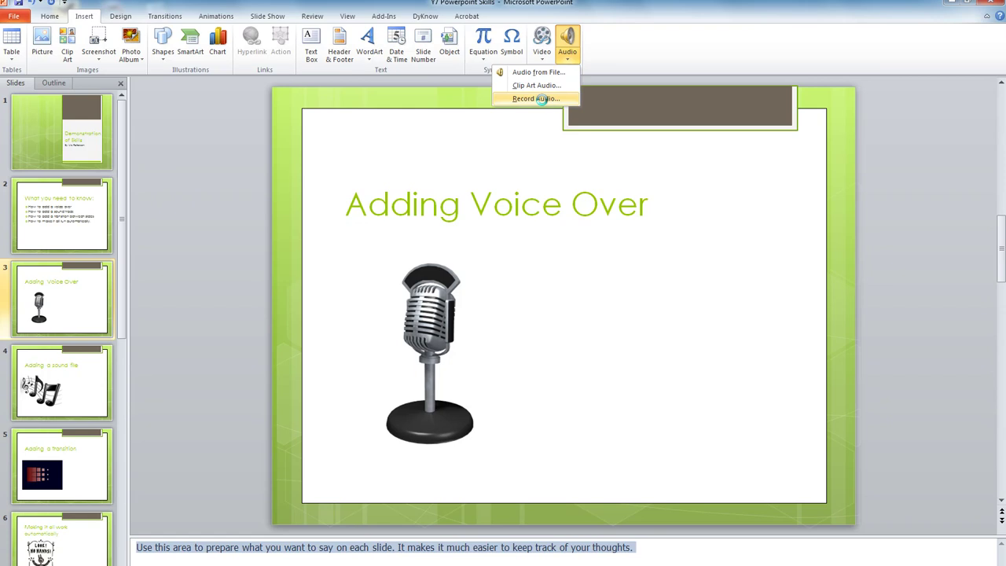
click(542, 101)
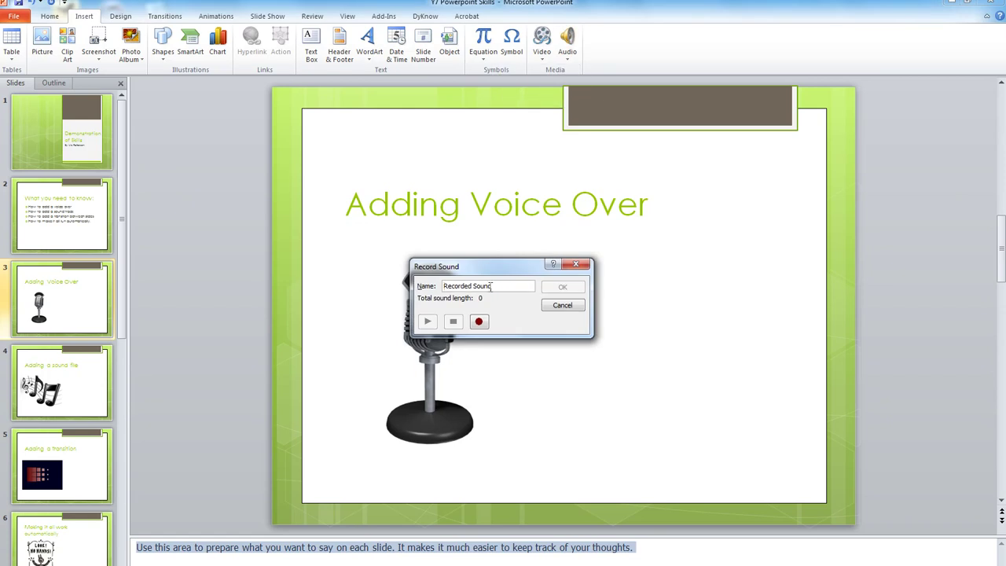
Record a 6.1-second narration named 'instructions', play it back, and insert it on the slide.
drag(495, 286, 416, 288)
text(instructions)
click(479, 322)
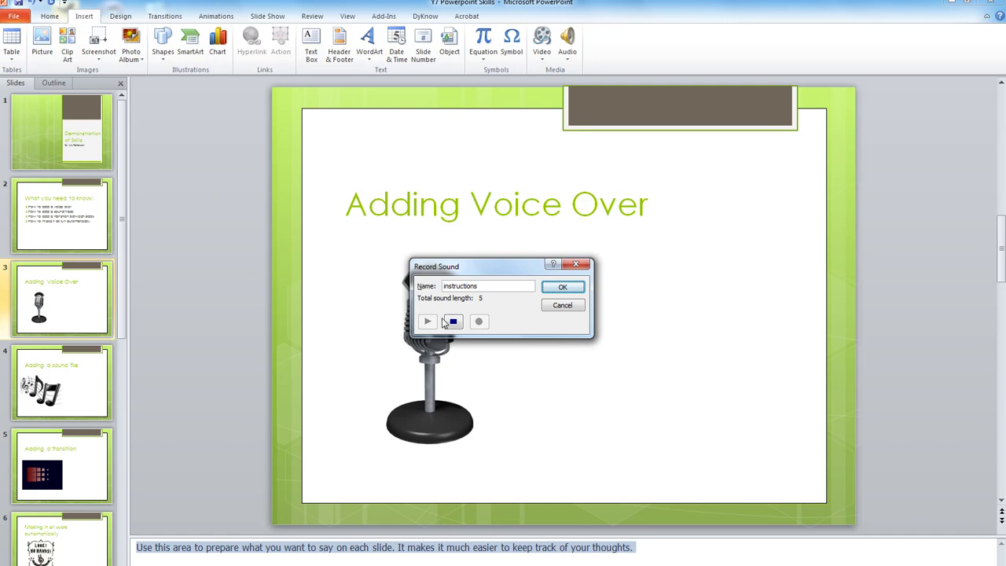
click(453, 322)
click(428, 323)
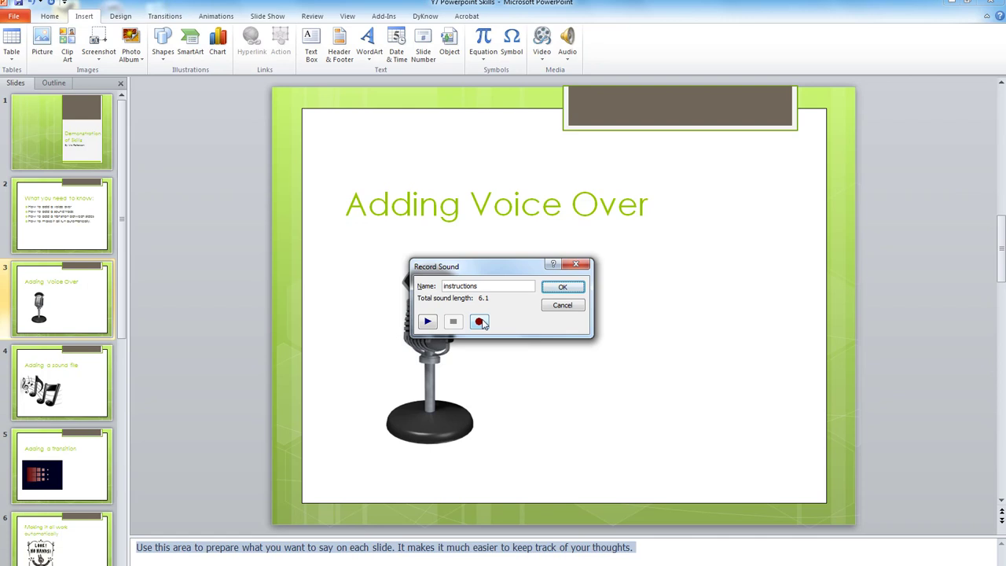
click(565, 289)
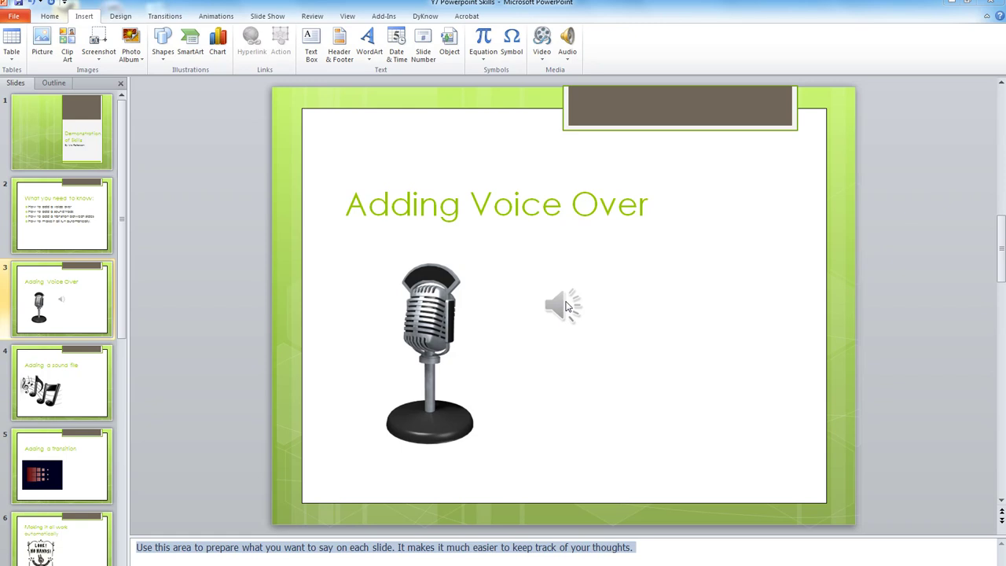
mouse_move(557, 305)
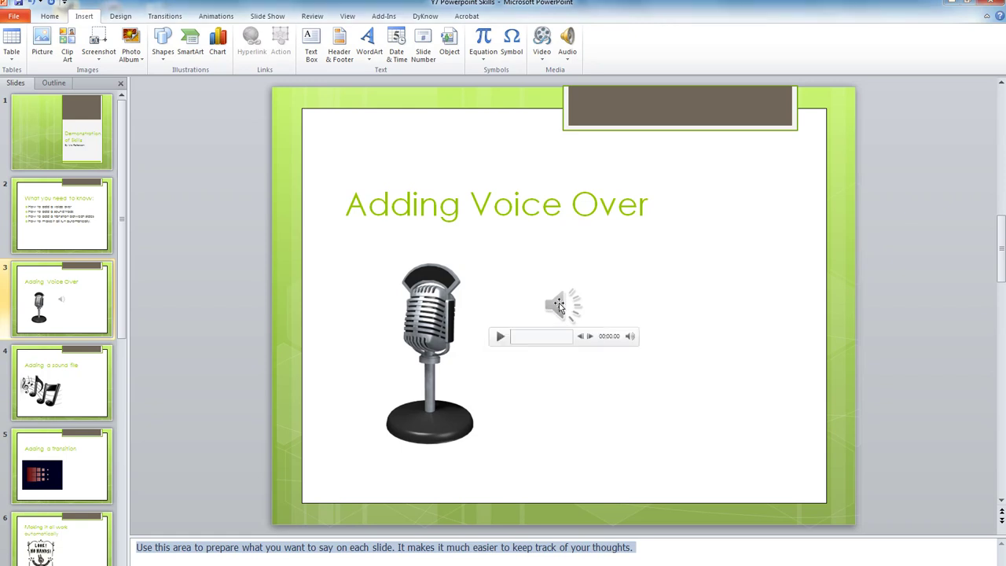
click(501, 338)
click(501, 337)
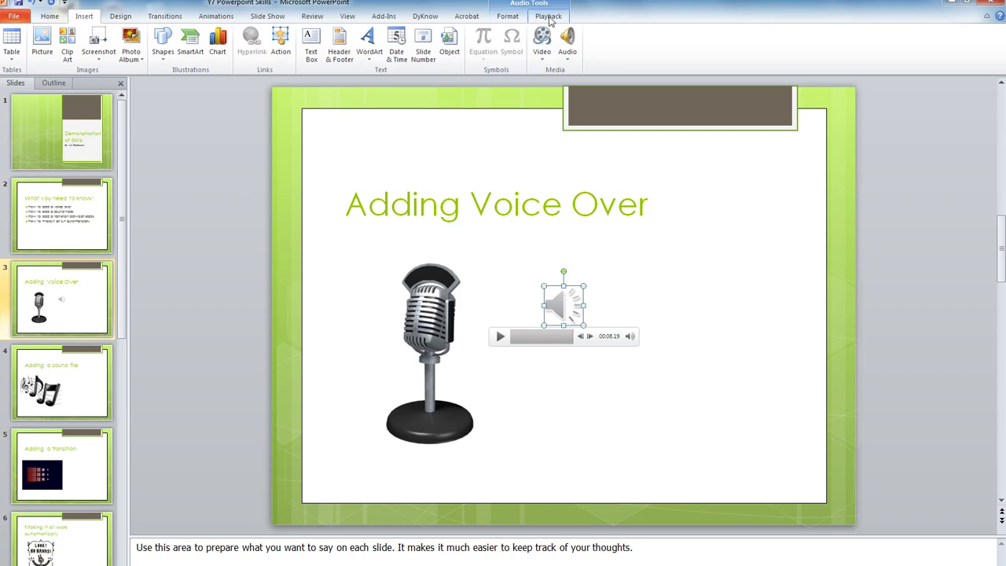
Change the narration's Playback Start option from On Click to Automatically.
click(506, 17)
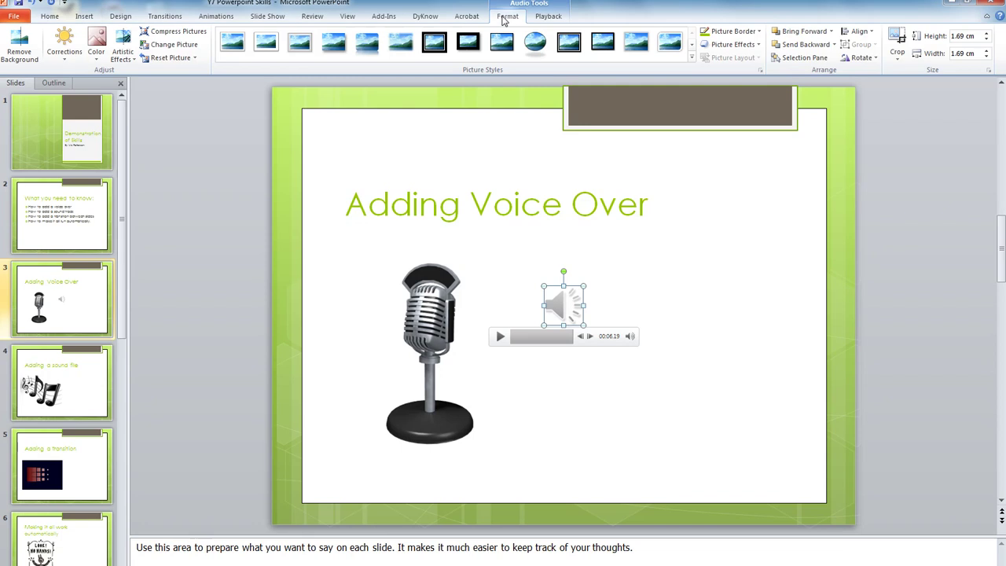
click(548, 16)
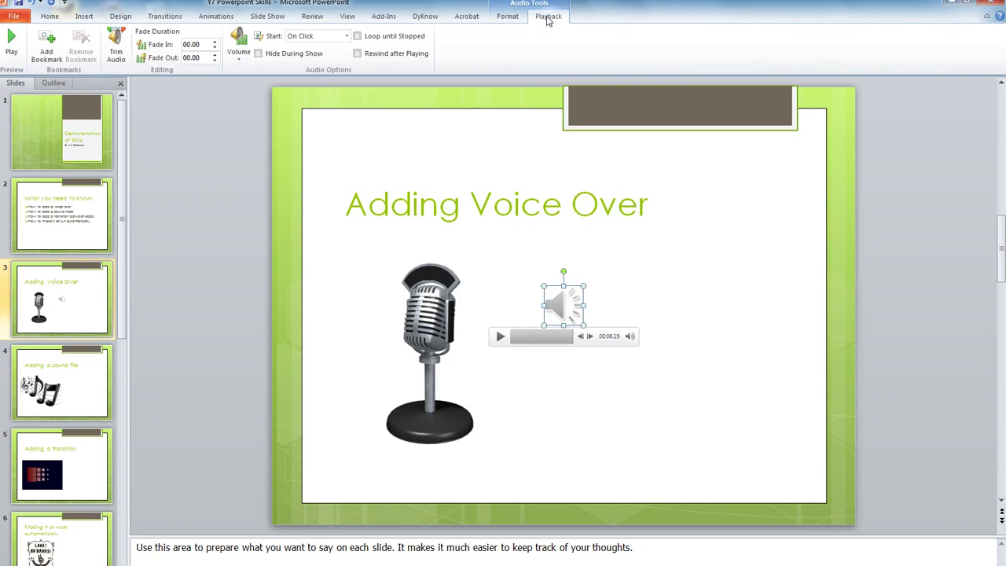
click(348, 36)
click(331, 48)
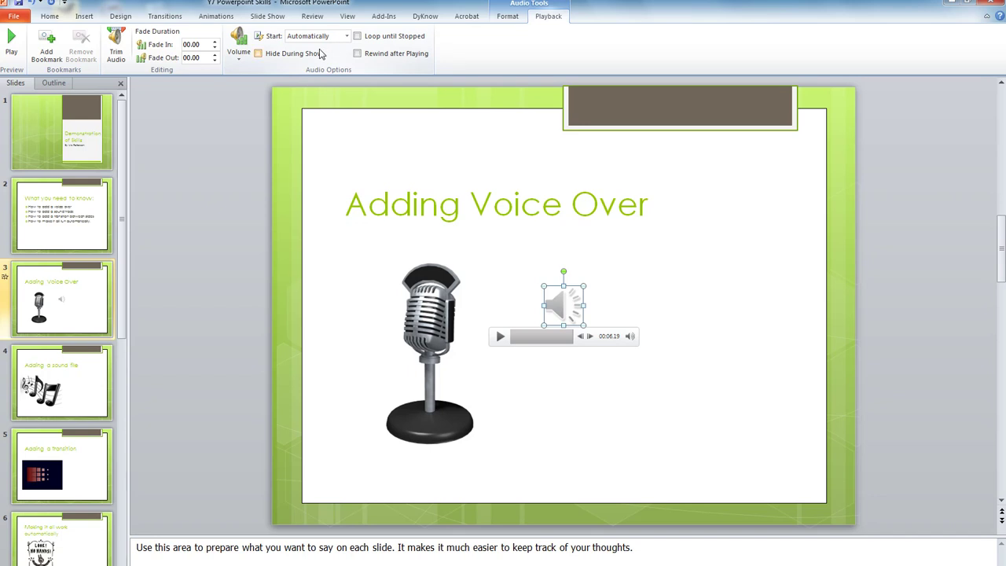
Trim the narration's end time to 00:06.057, preview it, and confirm the trim.
click(116, 43)
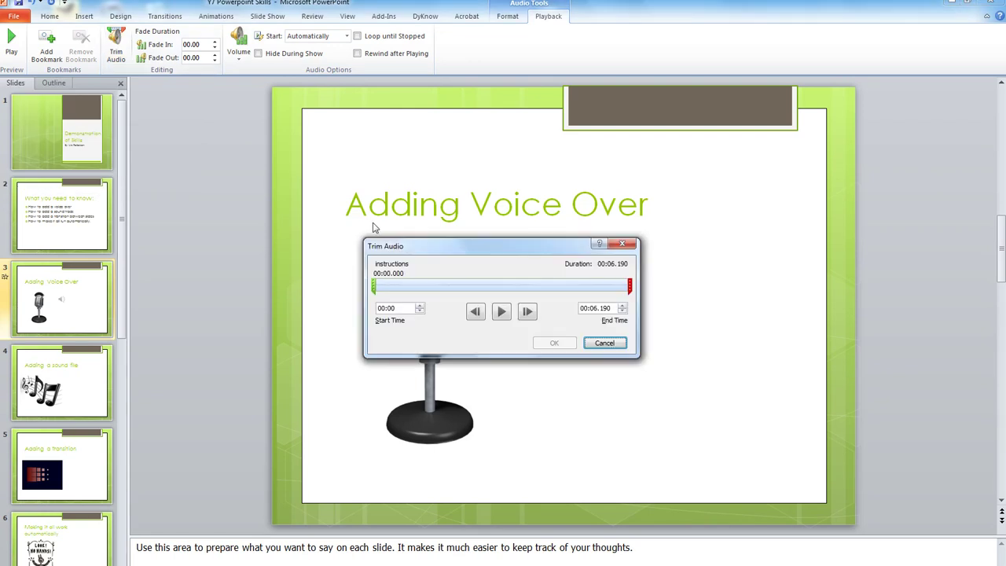
drag(629, 286, 623, 287)
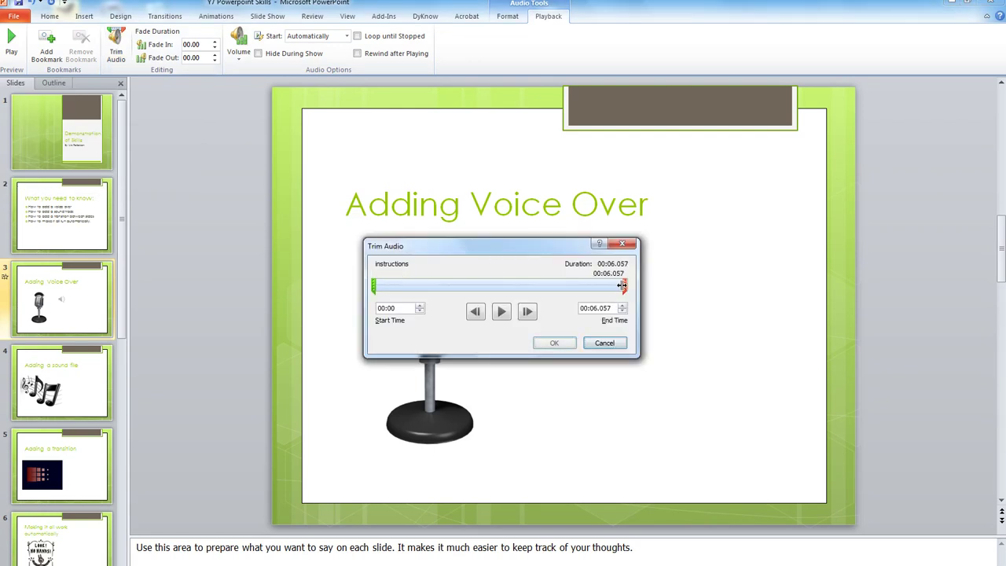
click(502, 312)
click(502, 312)
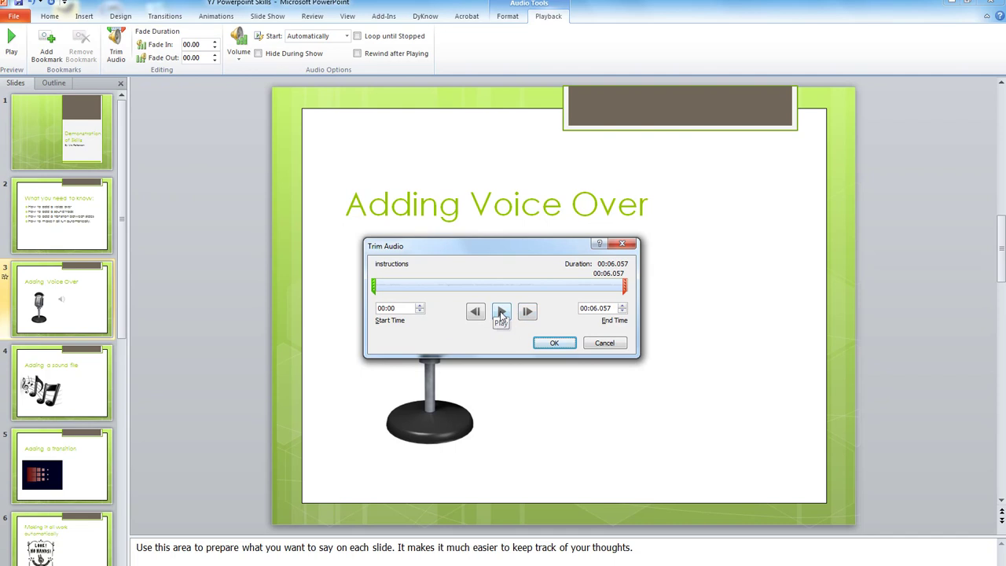
click(563, 346)
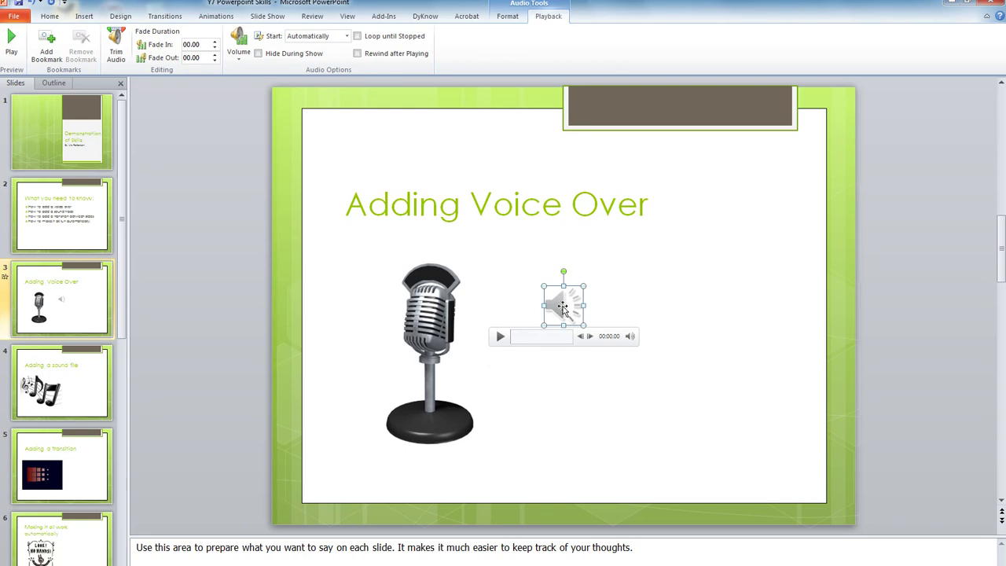
Send the sound icon to back and drag it behind the microphone picture.
right_click(562, 308)
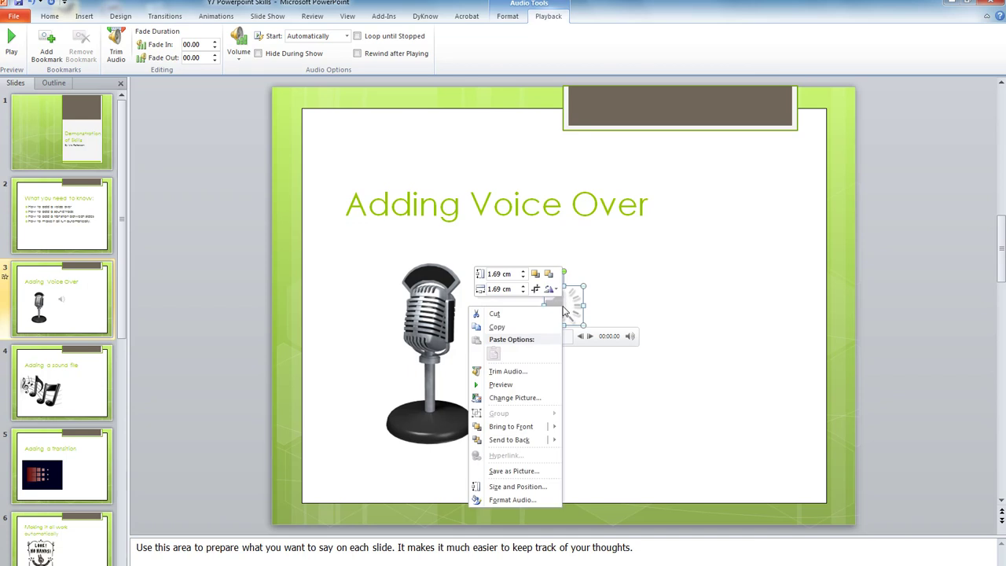
mouse_move(525, 445)
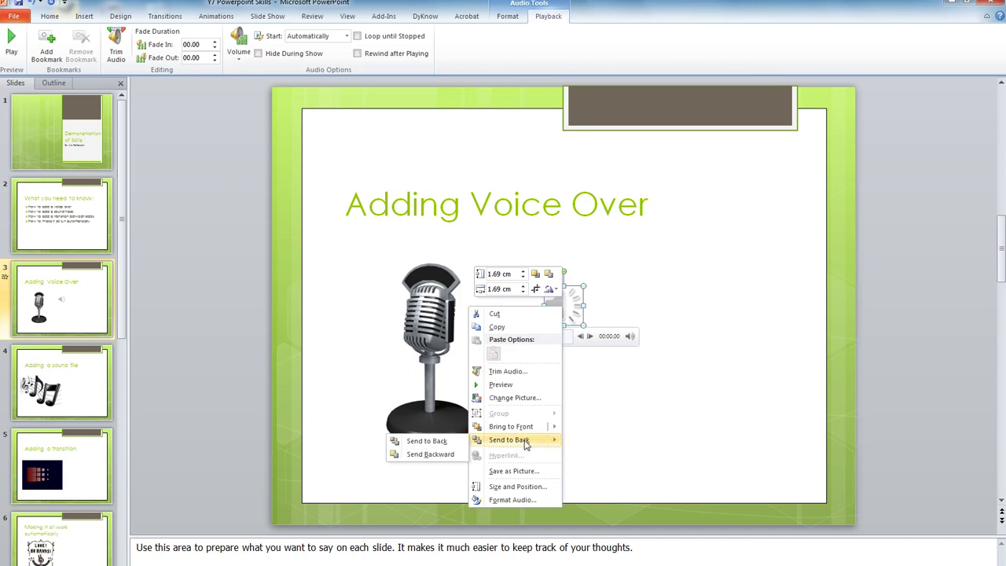
click(423, 444)
drag(568, 308, 441, 307)
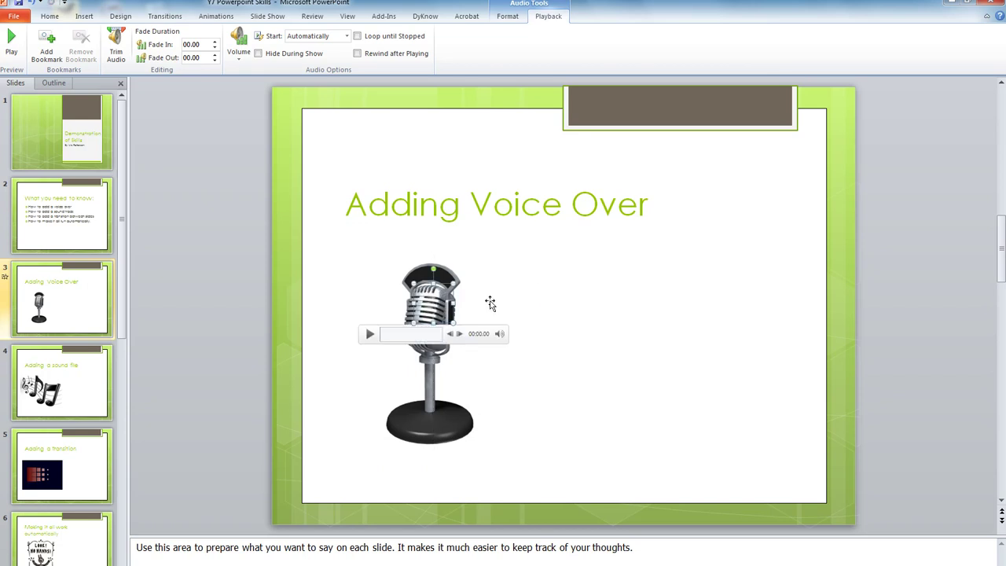
click(746, 282)
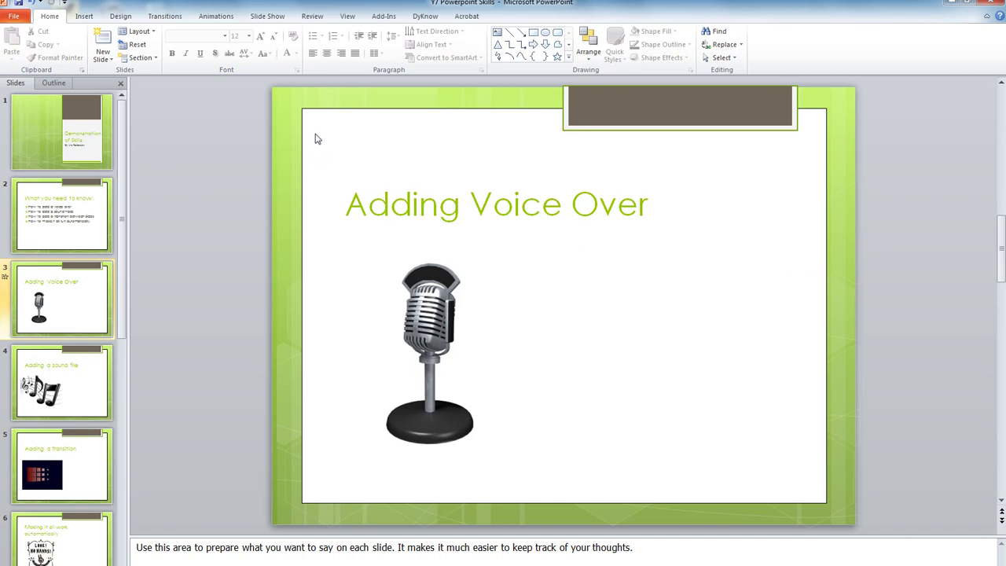
Bring up the Slide Show settings for playing narrations and using timings.
click(267, 16)
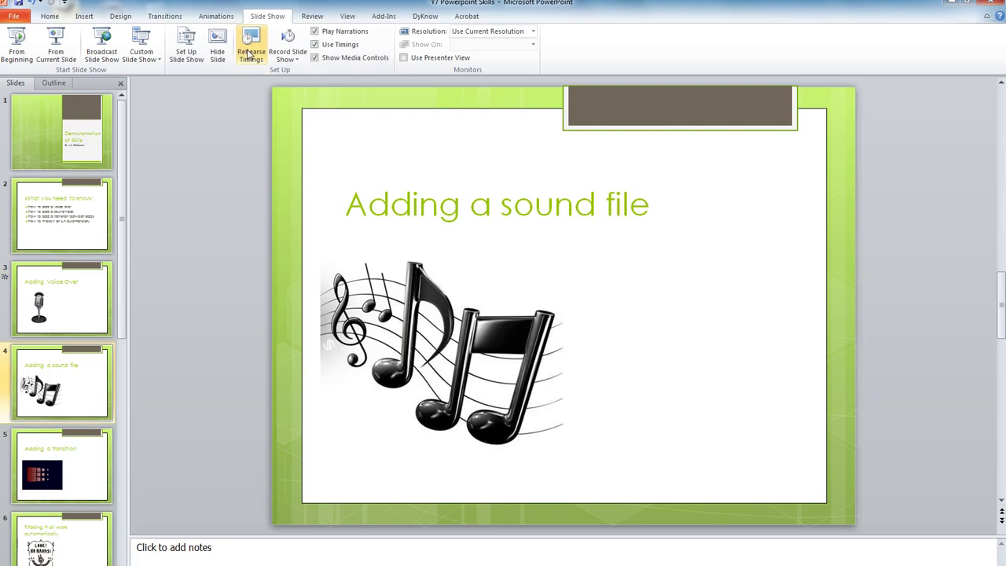
click(18, 5)
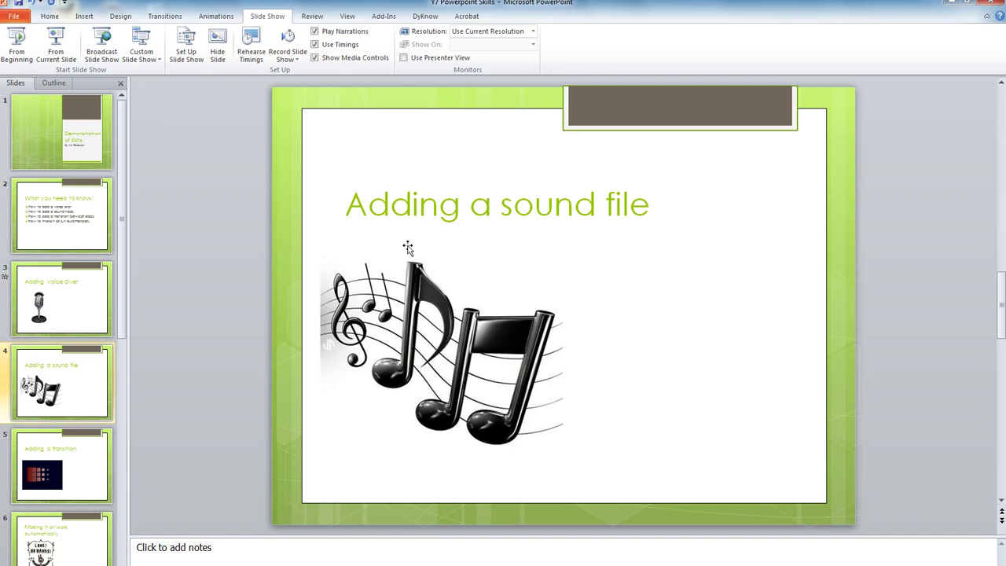